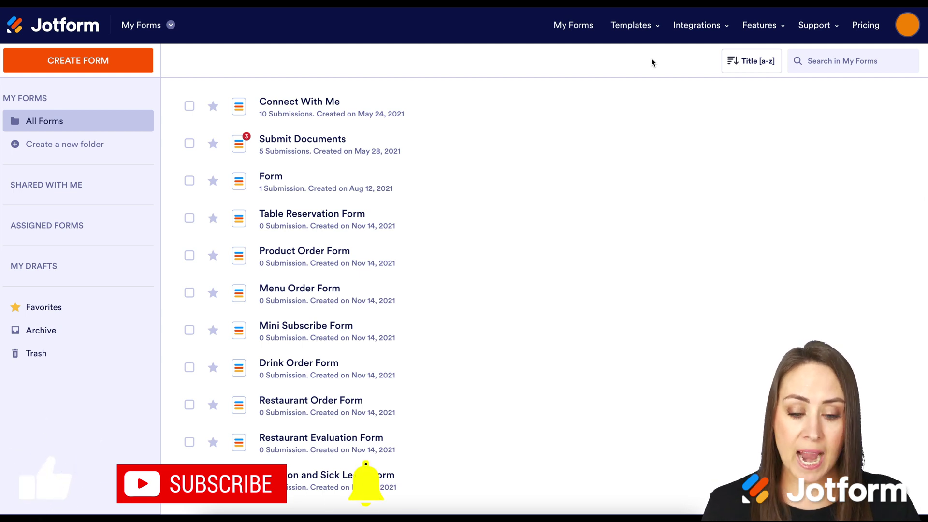
- Show and then close the actions list for the Submit Documents form
{"action": "mouse_move", "coordinate": [723, 95]}
{"action": "mouse_move", "coordinate": [894, 149]}
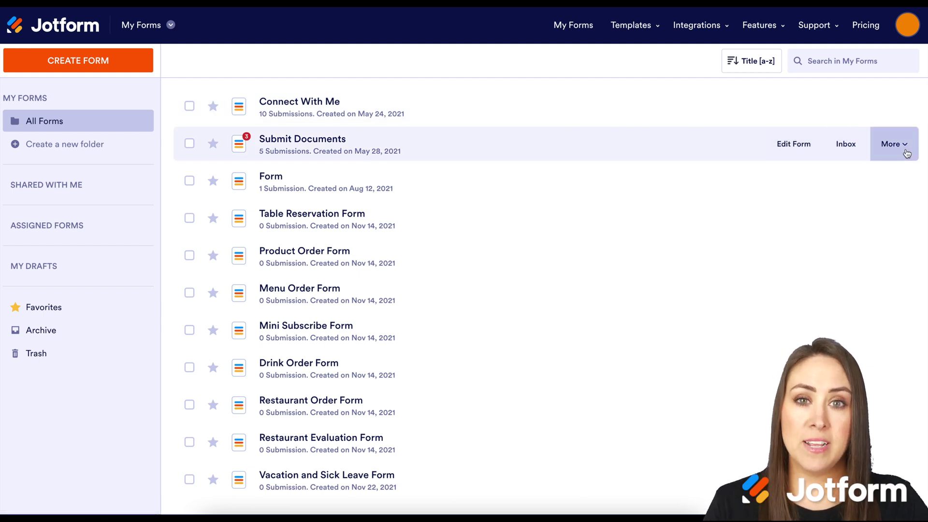
{"action": "left_click", "coordinate": [907, 154]}
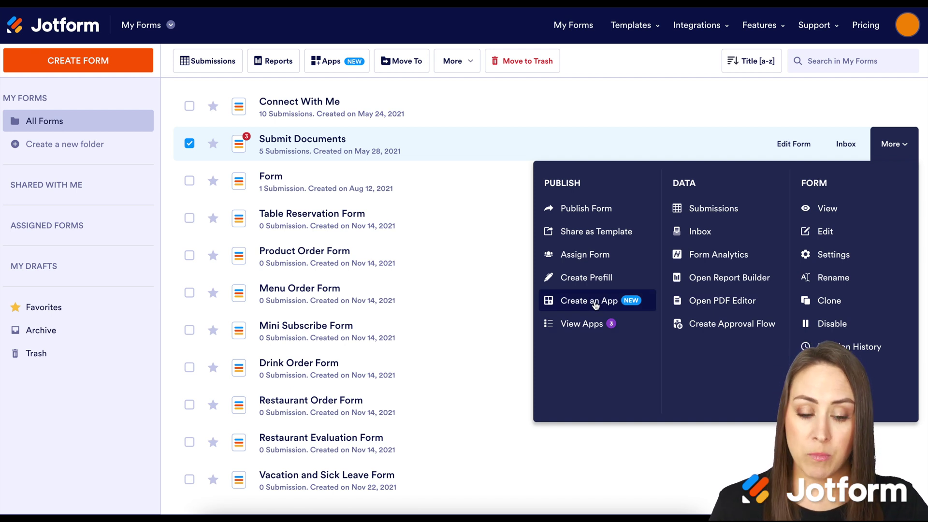
{"action": "left_click", "coordinate": [890, 145]}
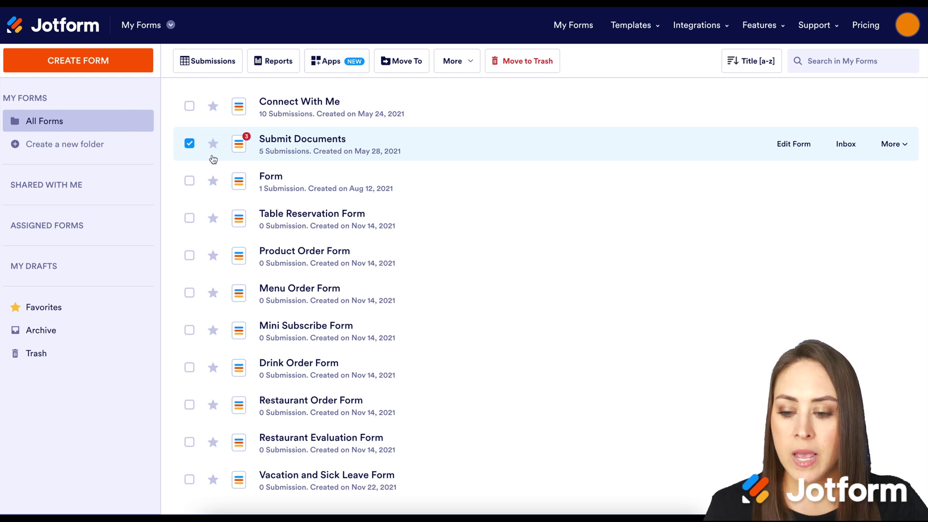
- Select Form, Drink Order Form and Restaurant Order Form, then deselect all three
{"action": "left_click", "coordinate": [190, 181]}
{"action": "left_click", "coordinate": [190, 367]}
{"action": "left_click", "coordinate": [190, 407]}
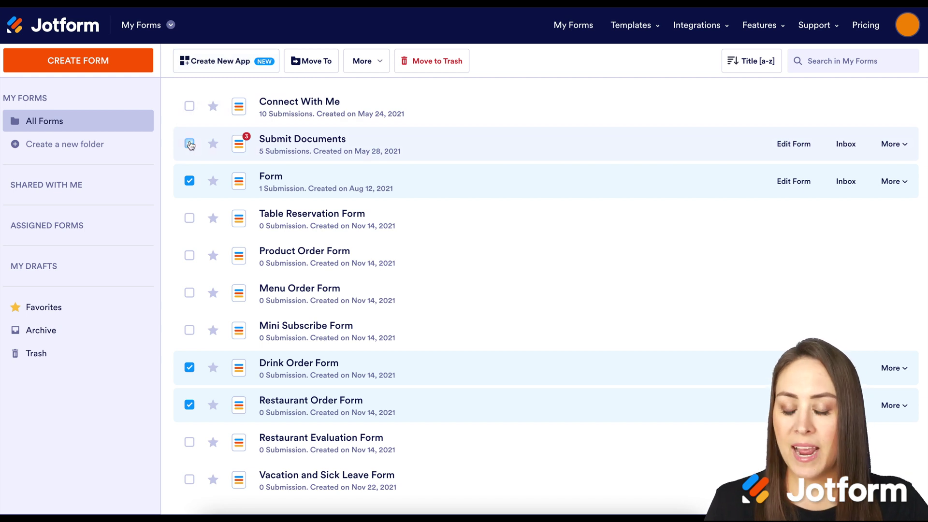
{"action": "left_click", "coordinate": [189, 180]}
{"action": "left_click", "coordinate": [189, 366]}
{"action": "left_click", "coordinate": [190, 406]}
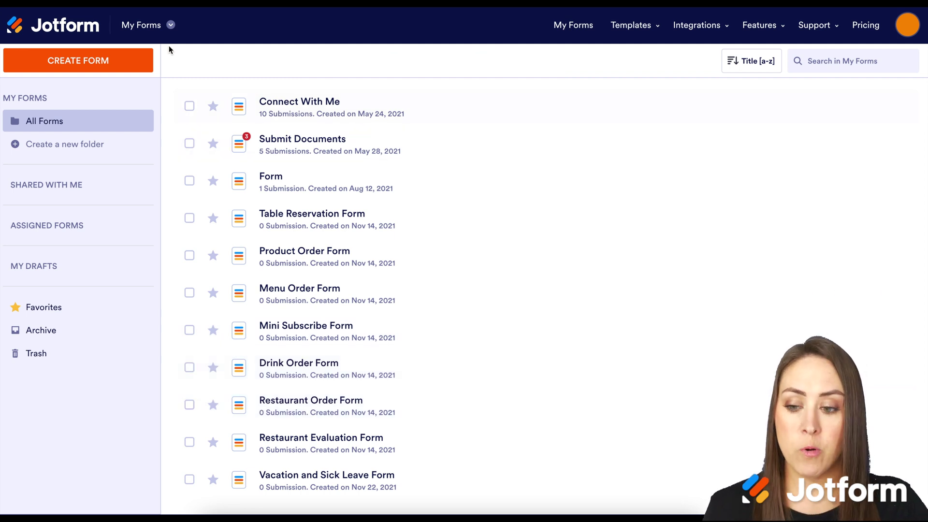
- Switch from My Forms to My Apps and start creating a new app
{"action": "left_click", "coordinate": [161, 29]}
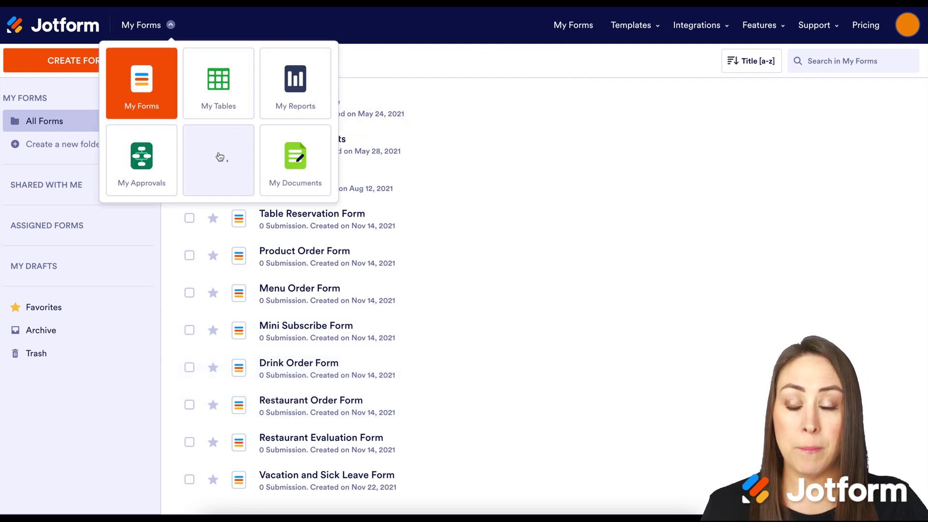
{"action": "left_click", "coordinate": [219, 156]}
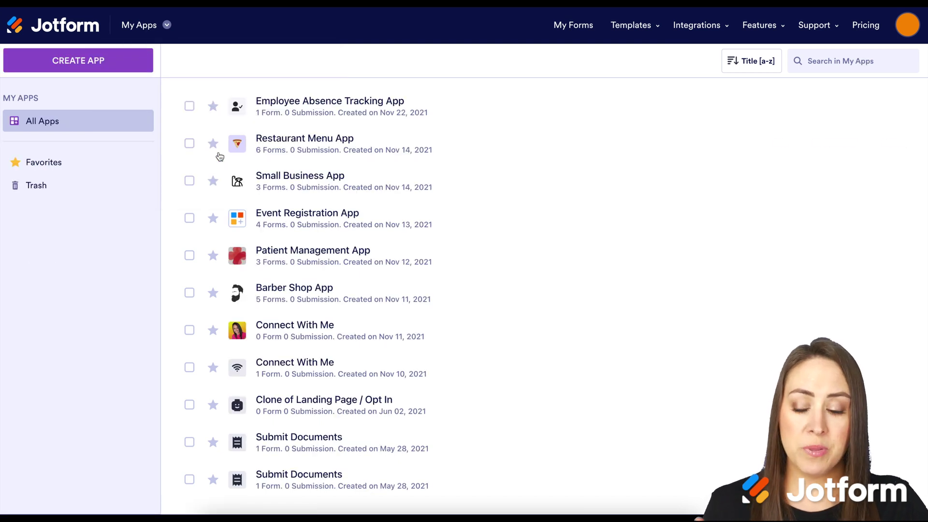
{"action": "left_click", "coordinate": [78, 62]}
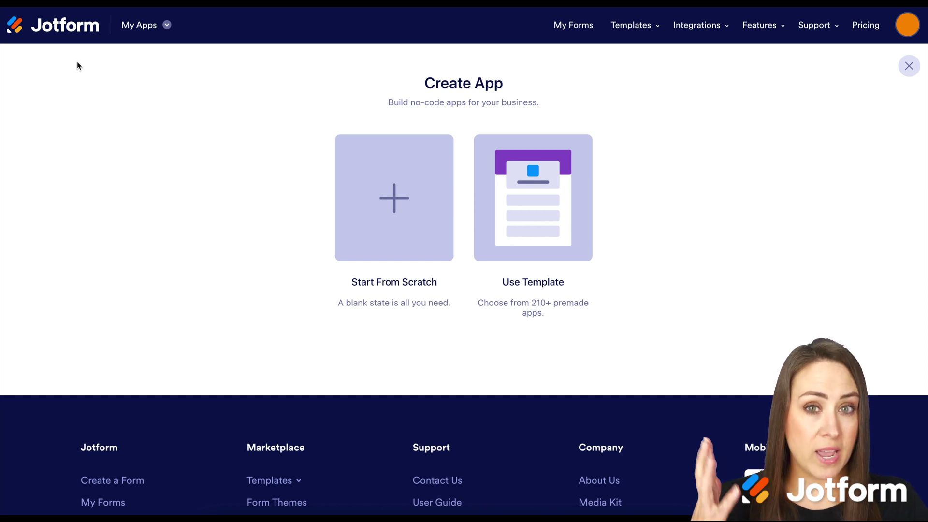
- Choose Use Template and browse the template categories such as Booking Apps and Wellness Apps
{"action": "left_click", "coordinate": [554, 193]}
{"action": "scroll", "coordinate": [556, 174], "scroll_direction": "down", "scroll_amount": 3}
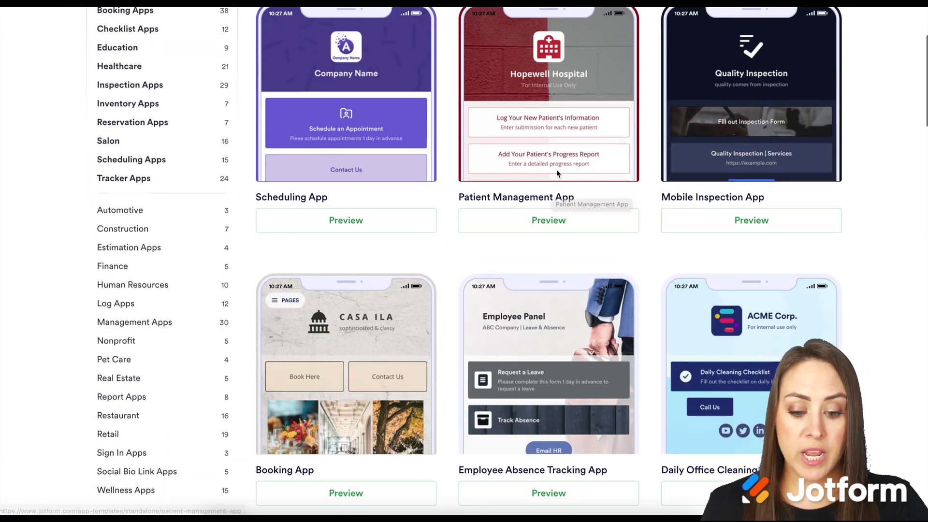
{"action": "scroll", "coordinate": [557, 173], "scroll_direction": "down", "scroll_amount": 4}
{"action": "scroll", "coordinate": [557, 173], "scroll_direction": "up", "scroll_amount": 4}
{"action": "scroll", "coordinate": [558, 173], "scroll_direction": "up", "scroll_amount": 4}
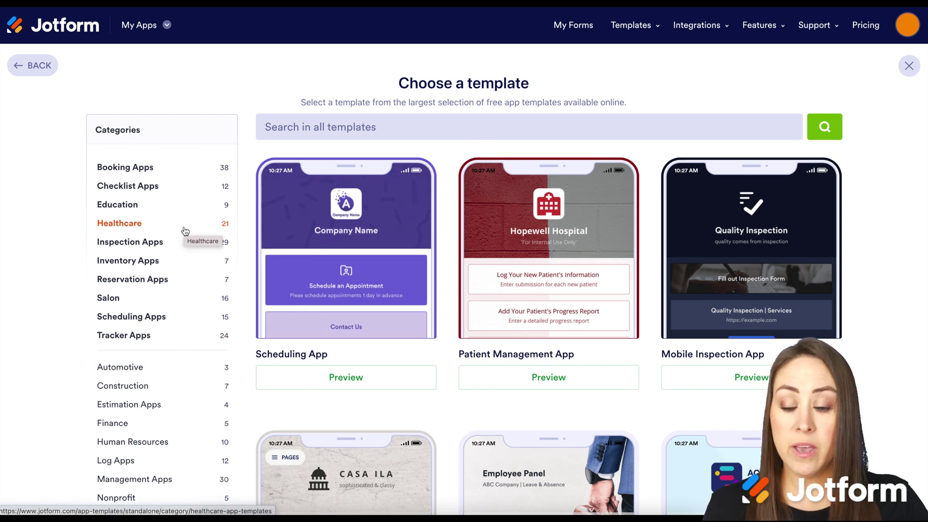
{"action": "scroll", "coordinate": [167, 317], "scroll_direction": "down", "scroll_amount": 4}
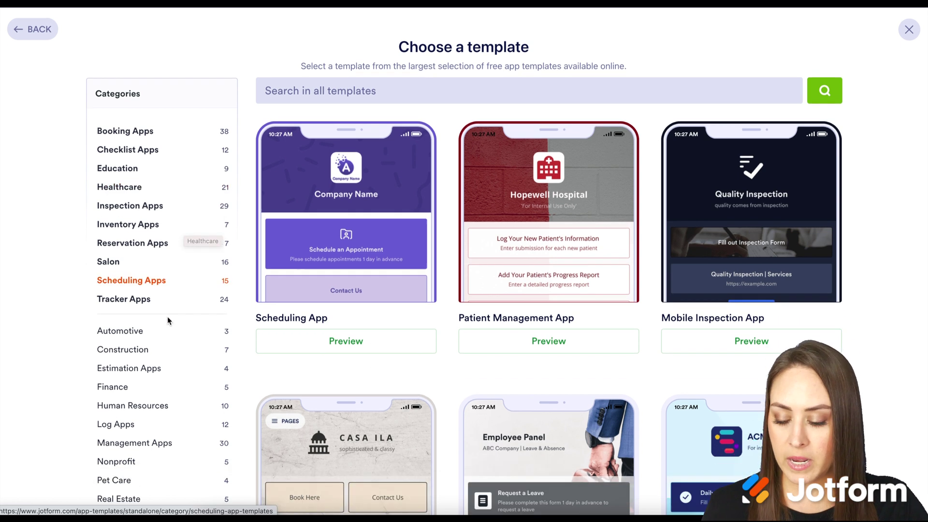
{"action": "scroll", "coordinate": [168, 321], "scroll_direction": "down", "scroll_amount": 1}
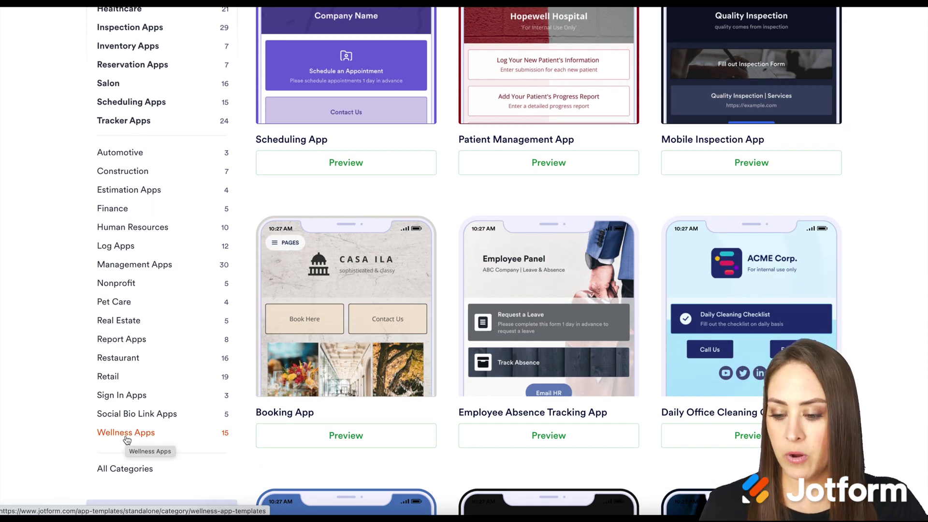
{"action": "scroll", "coordinate": [127, 440], "scroll_direction": "up", "scroll_amount": 5}
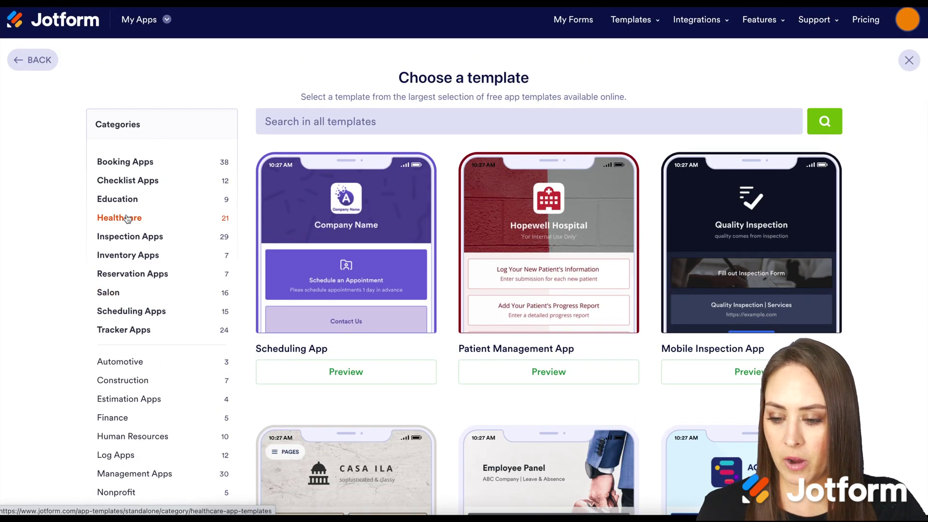
- Filter templates to Healthcare, browse its 21 apps, and preview the Doctor Appointment App
{"action": "left_click", "coordinate": [128, 219]}
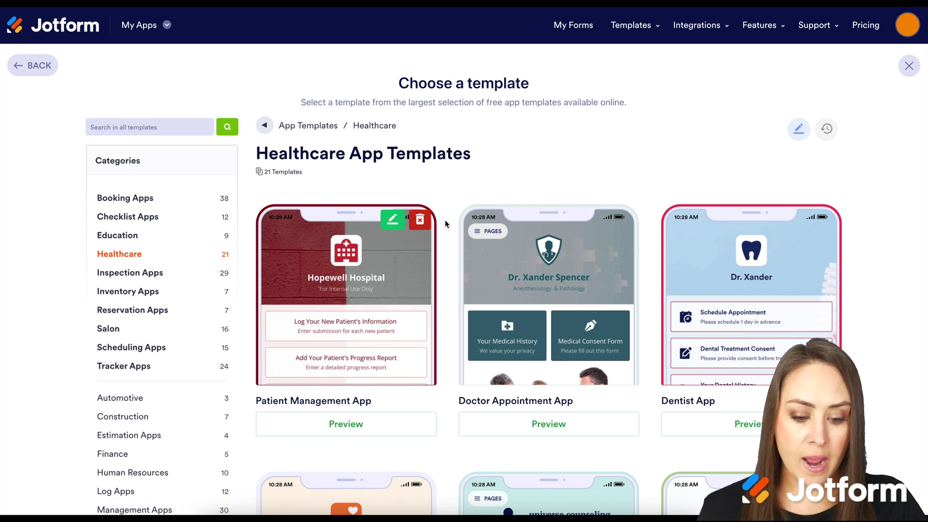
{"action": "scroll", "coordinate": [445, 224], "scroll_direction": "down", "scroll_amount": 7}
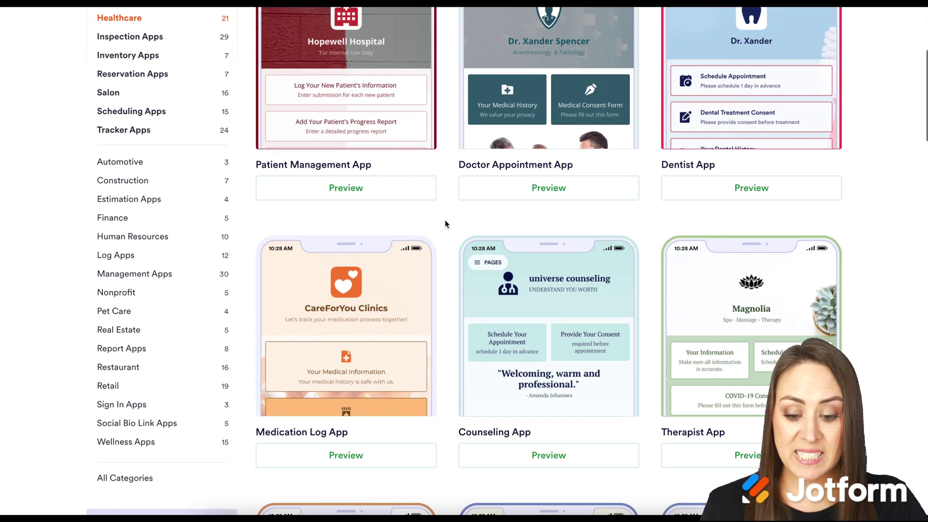
{"action": "scroll", "coordinate": [446, 222], "scroll_direction": "down", "scroll_amount": 10}
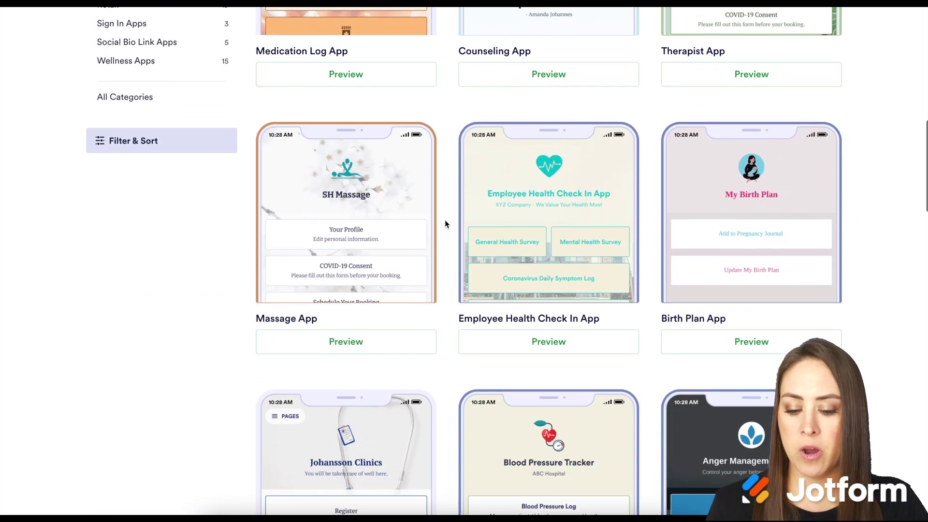
{"action": "scroll", "coordinate": [445, 224], "scroll_direction": "down", "scroll_amount": 3}
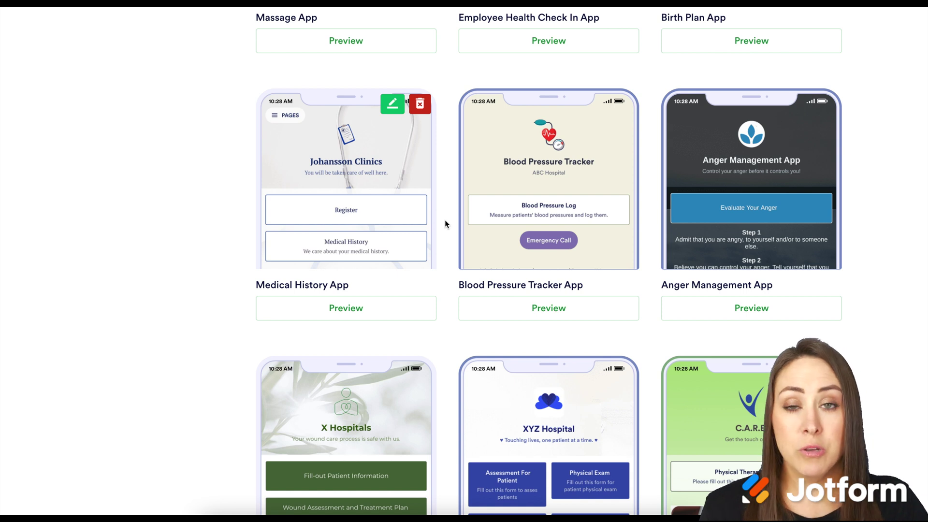
{"action": "scroll", "coordinate": [445, 224], "scroll_direction": "up", "scroll_amount": 6}
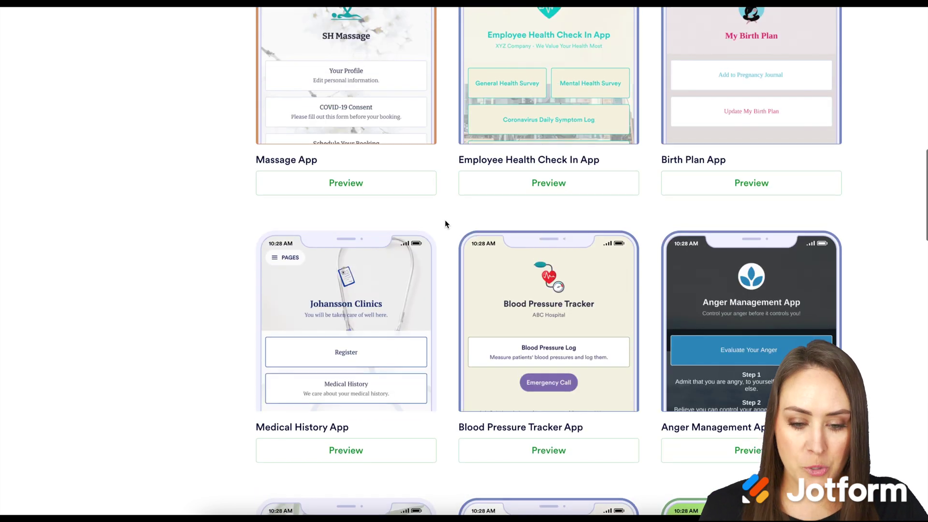
{"action": "scroll", "coordinate": [445, 222], "scroll_direction": "up", "scroll_amount": 13}
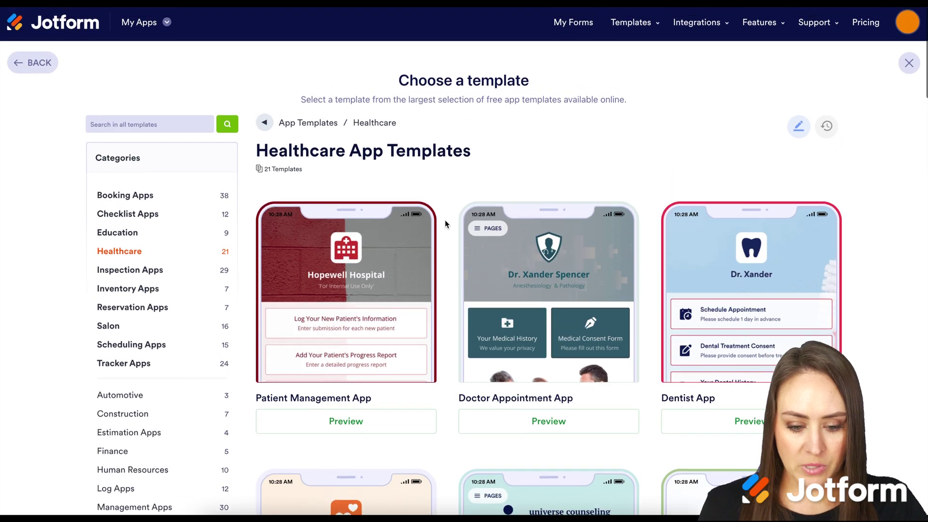
{"action": "mouse_move", "coordinate": [588, 266]}
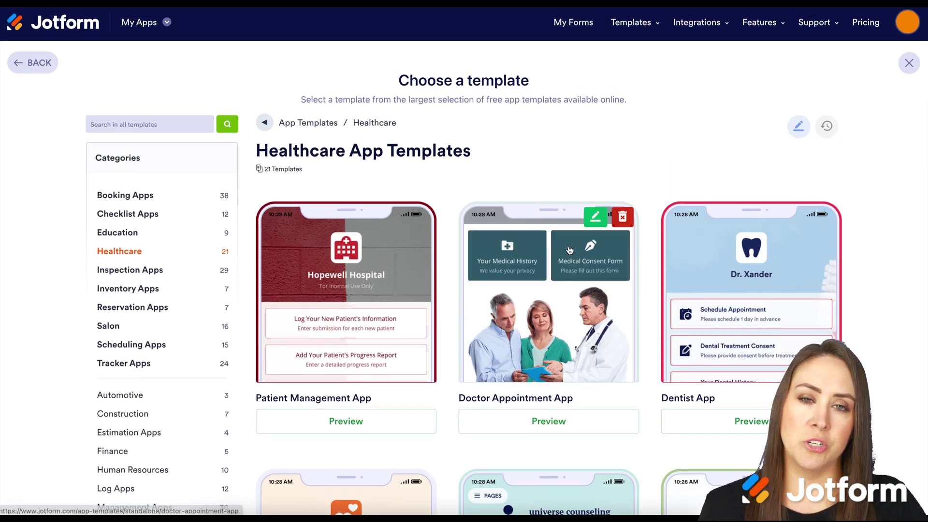
{"action": "left_click", "coordinate": [587, 265]}
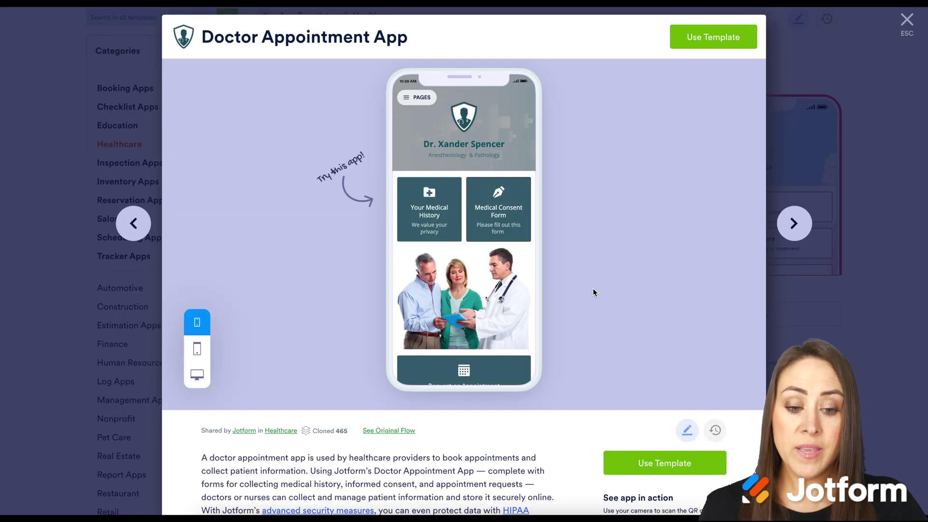
- Use the Doctor Appointment App template to create the app in App Builder
{"action": "left_click", "coordinate": [709, 41]}
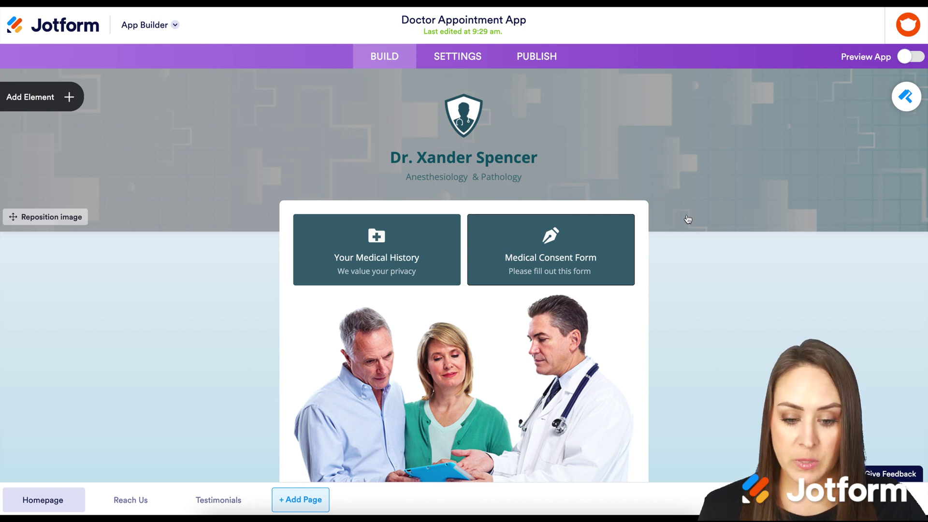
- Review the Homepage, Reach Us and Testimonials pages, then bring up the Add Element panel
{"action": "scroll", "coordinate": [724, 306], "scroll_direction": "down", "scroll_amount": 3}
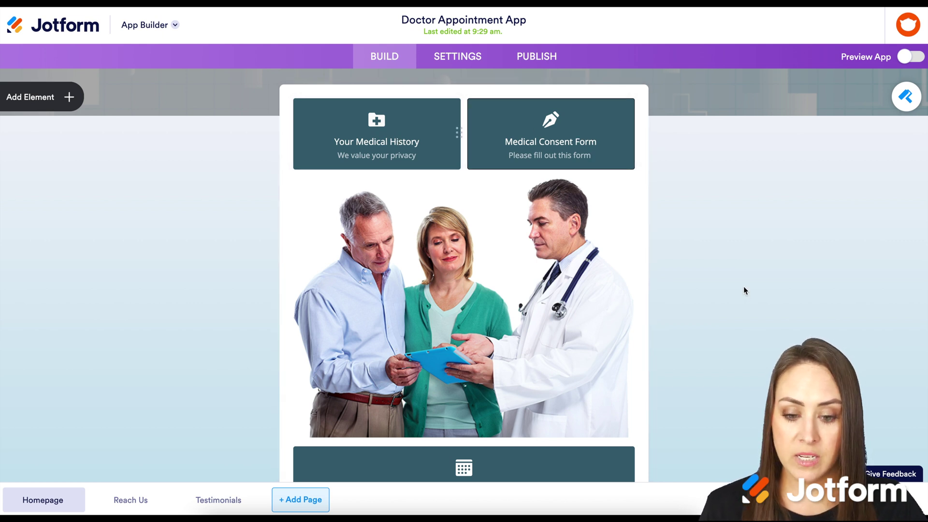
{"action": "scroll", "coordinate": [735, 344], "scroll_direction": "down", "scroll_amount": 2}
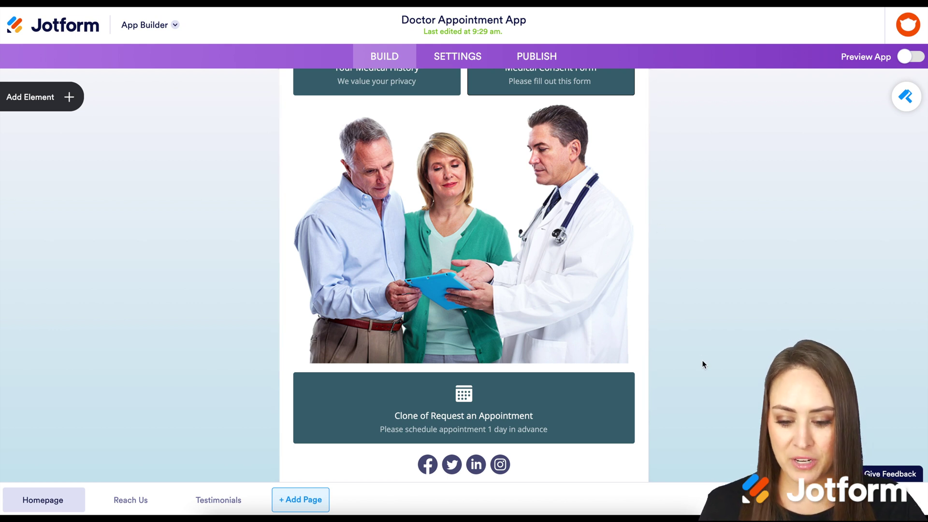
{"action": "scroll", "coordinate": [581, 320], "scroll_direction": "down", "scroll_amount": 2}
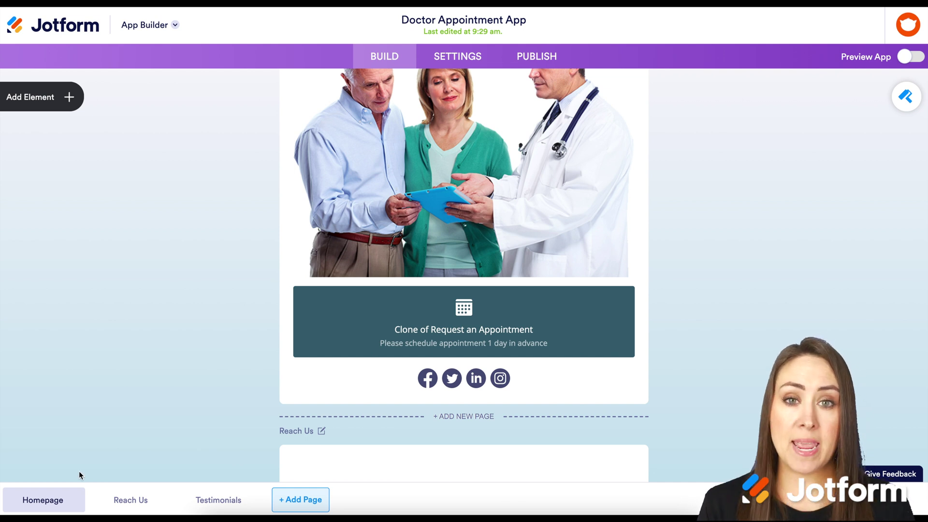
{"action": "scroll", "coordinate": [282, 200], "scroll_direction": "up", "scroll_amount": 3}
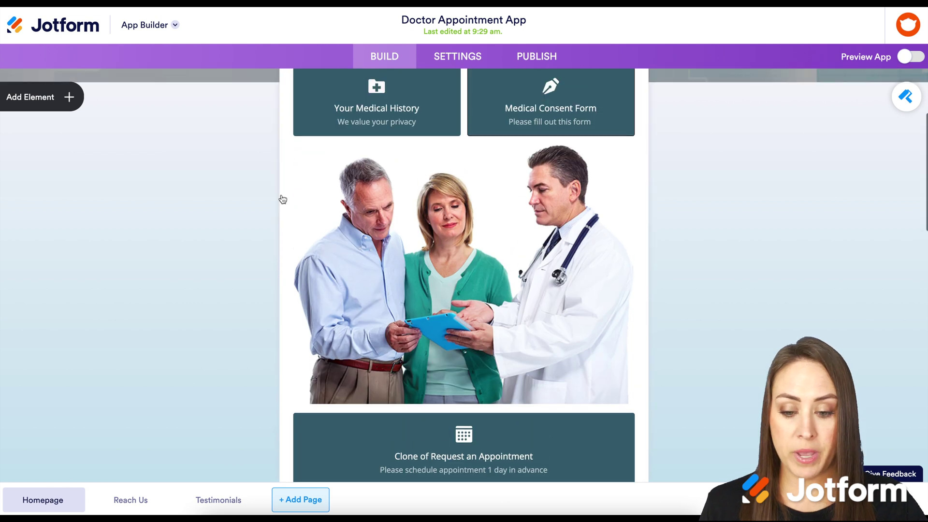
{"action": "scroll", "coordinate": [283, 199], "scroll_direction": "down", "scroll_amount": 2}
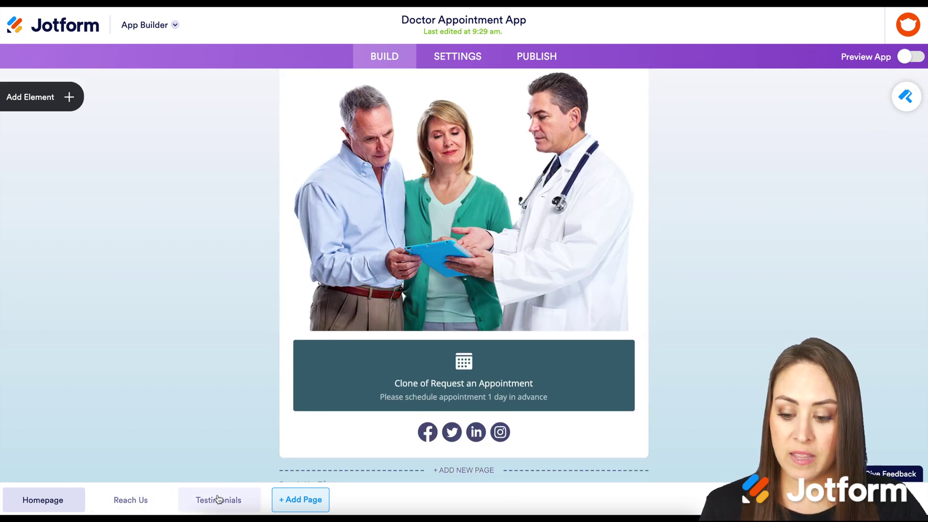
{"action": "scroll", "coordinate": [263, 386], "scroll_direction": "down", "scroll_amount": 7}
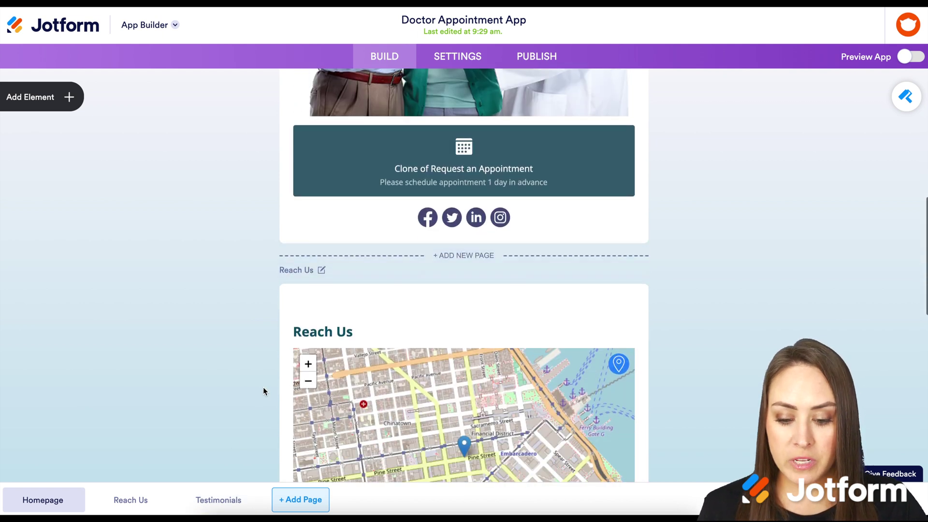
{"action": "scroll", "coordinate": [263, 391], "scroll_direction": "down", "scroll_amount": 2}
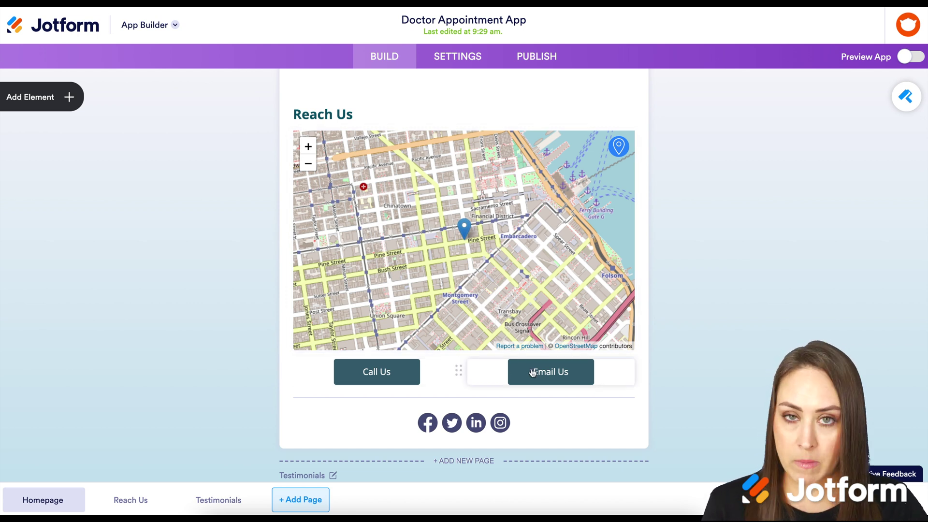
{"action": "scroll", "coordinate": [527, 418], "scroll_direction": "down", "scroll_amount": 7}
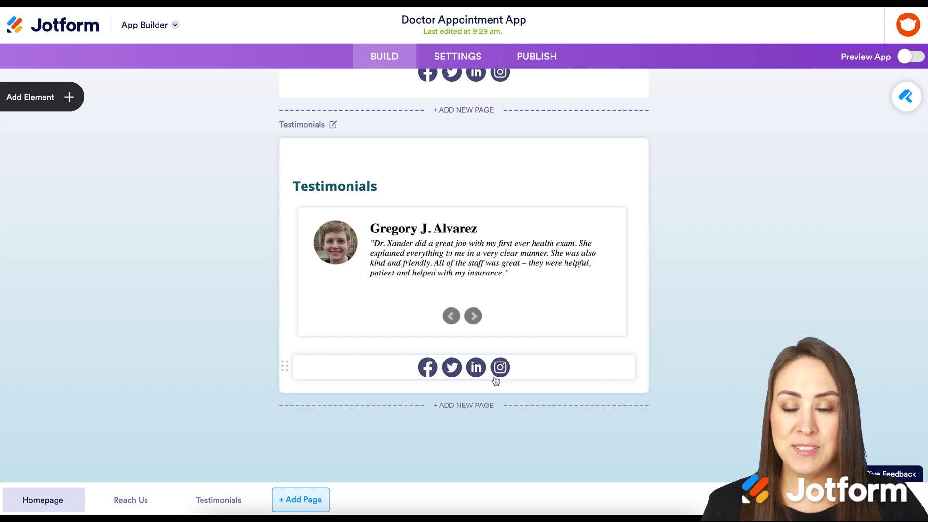
{"action": "scroll", "coordinate": [495, 381], "scroll_direction": "up", "scroll_amount": 17}
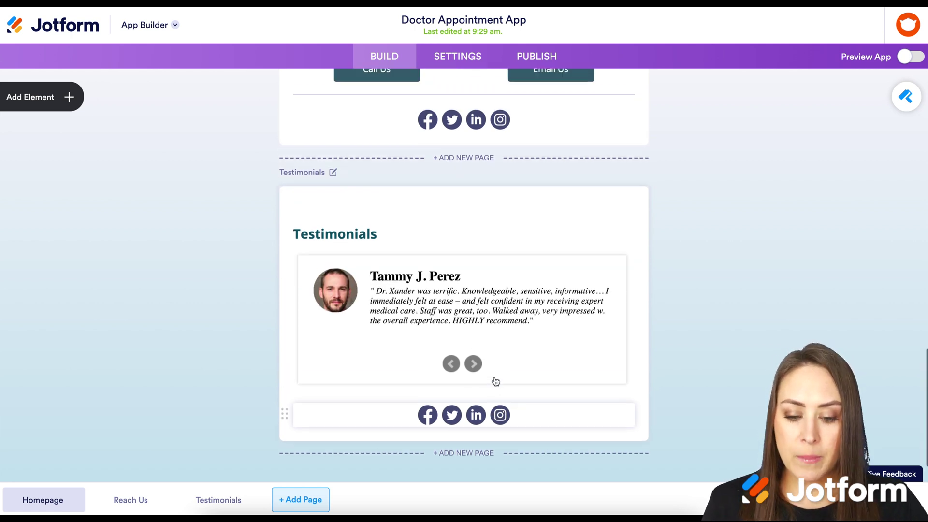
{"action": "scroll", "coordinate": [495, 381], "scroll_direction": "up", "scroll_amount": 4}
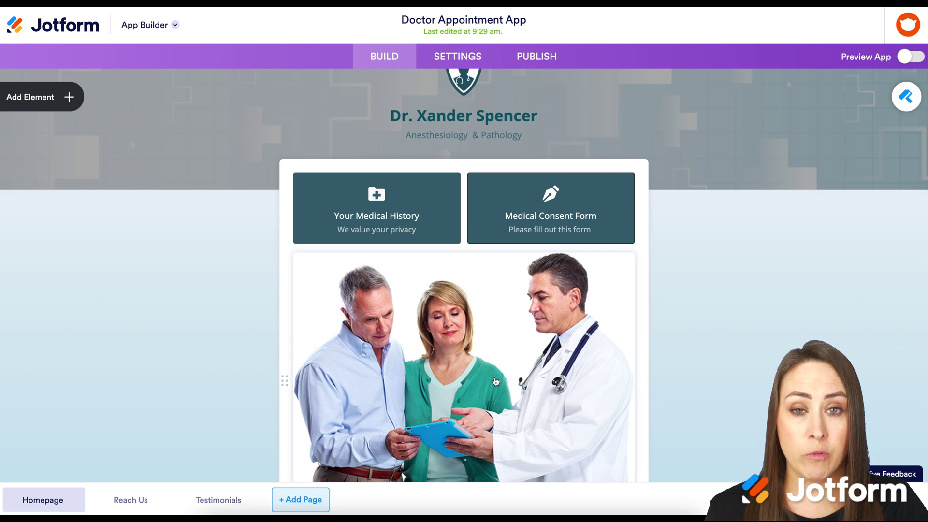
{"action": "left_click", "coordinate": [60, 100]}
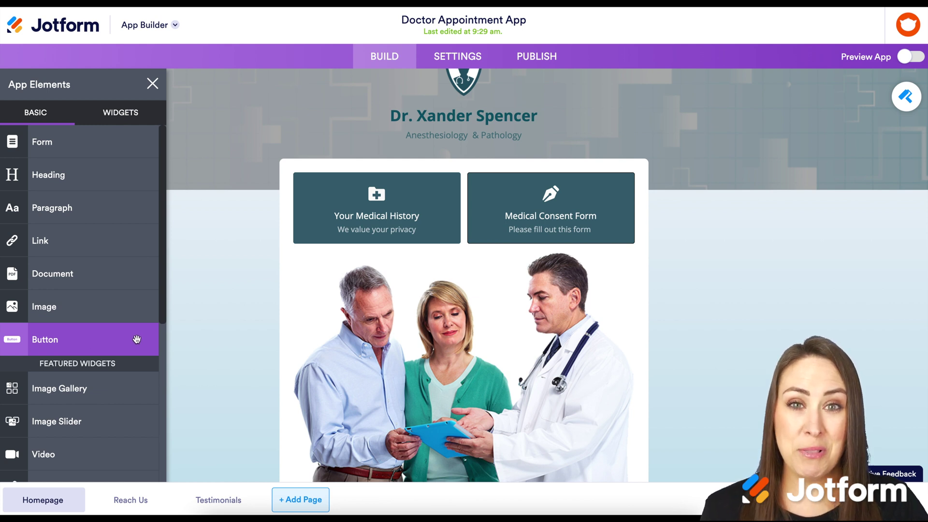
- Browse the Basic and Widgets element tabs, then return to the Basic elements
{"action": "scroll", "coordinate": [135, 338], "scroll_direction": "down", "scroll_amount": 3}
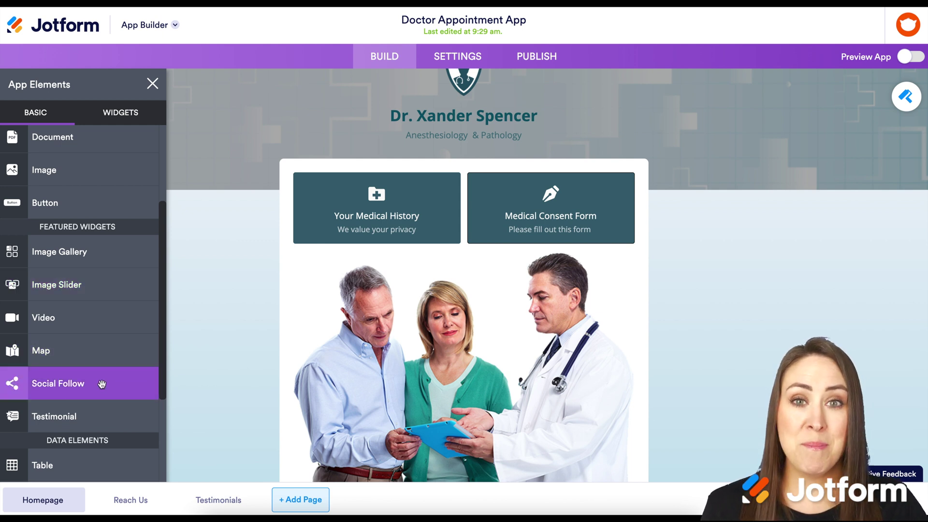
{"action": "scroll", "coordinate": [99, 415], "scroll_direction": "down", "scroll_amount": 3}
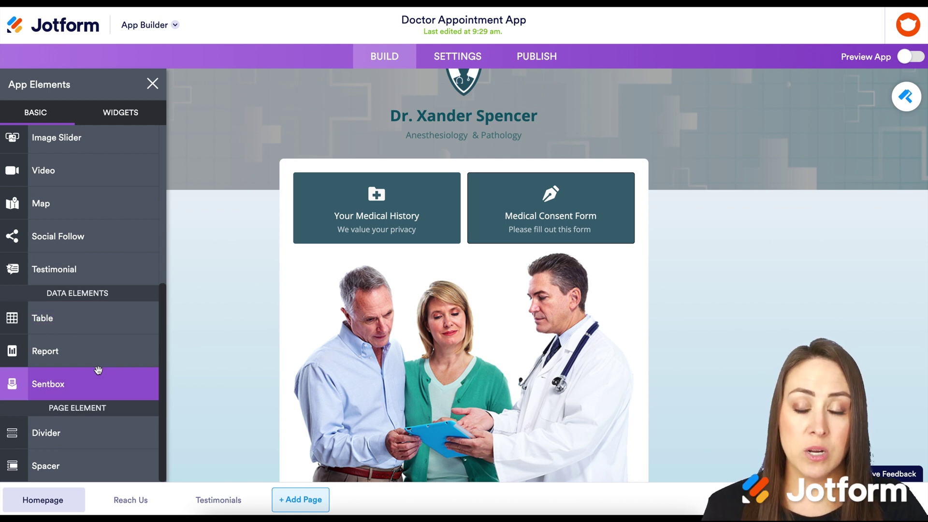
{"action": "left_click", "coordinate": [128, 116]}
{"action": "scroll", "coordinate": [123, 270], "scroll_direction": "down", "scroll_amount": 3}
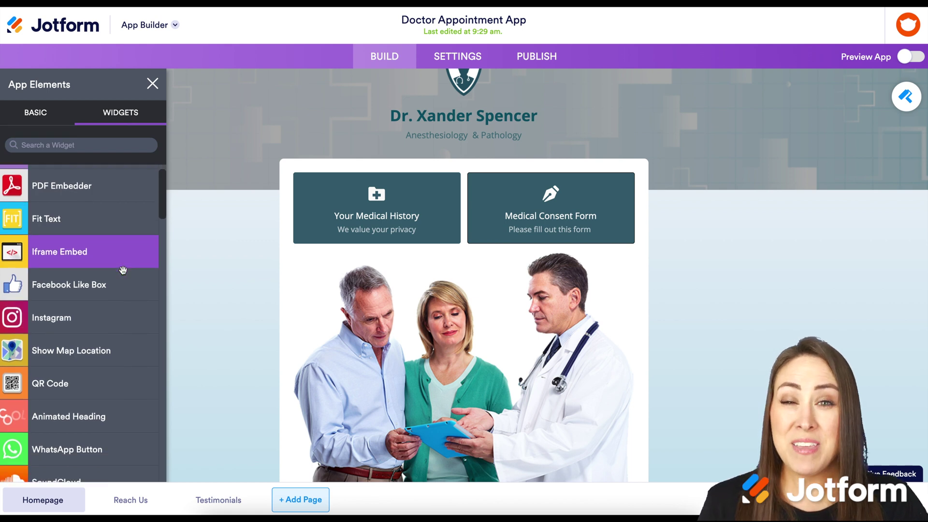
{"action": "scroll", "coordinate": [123, 270], "scroll_direction": "up", "scroll_amount": 1}
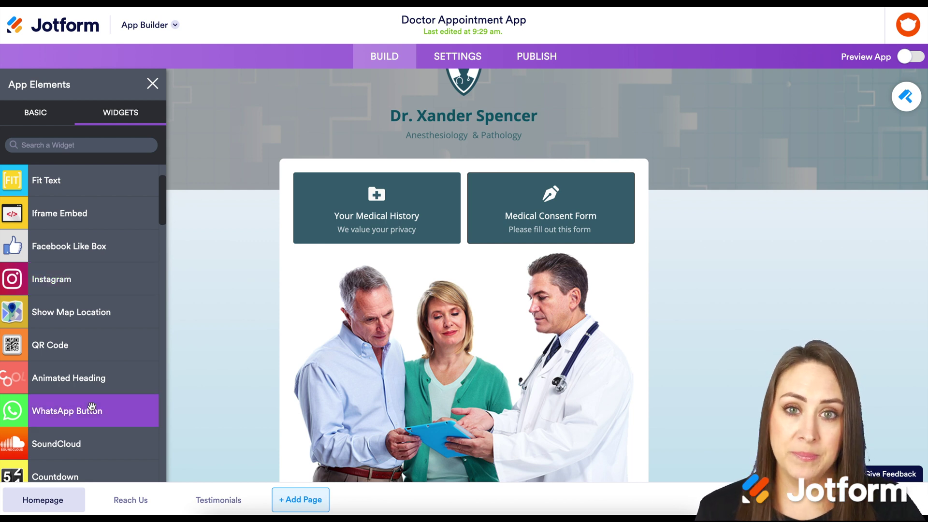
{"action": "left_click", "coordinate": [37, 114]}
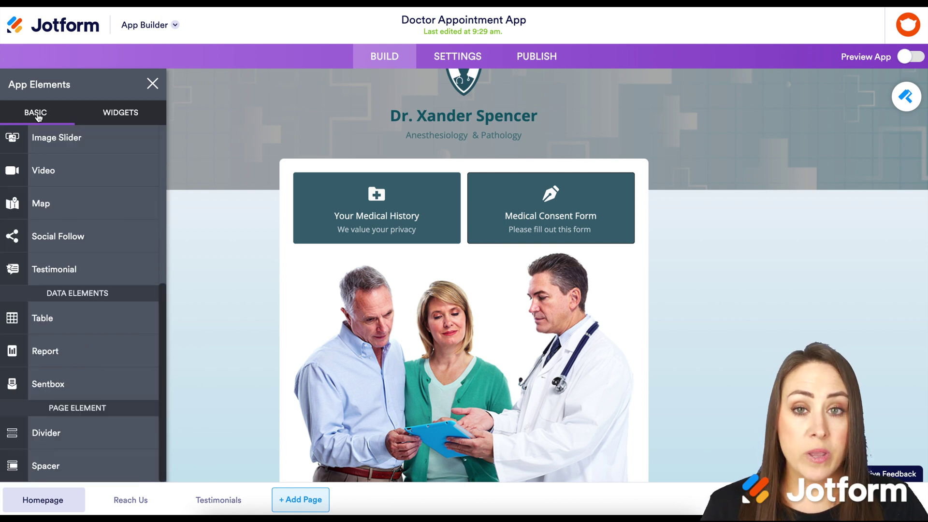
{"action": "scroll", "coordinate": [48, 169], "scroll_direction": "up", "scroll_amount": 6}
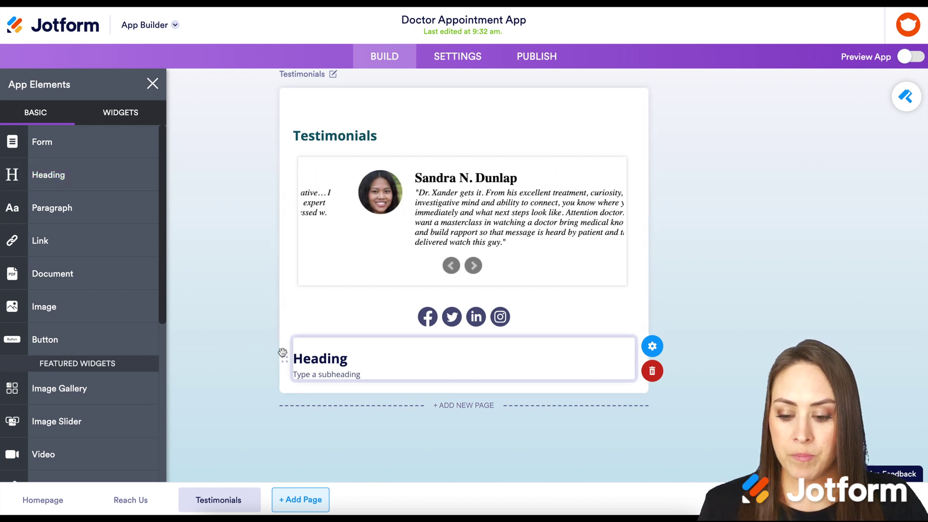
- Reposition the new heading and try large and small sizes before keeping the default size
{"action": "mouse_move", "coordinate": [287, 352]}
{"action": "left_mouse_down"}
{"action": "mouse_move", "coordinate": [275, 228]}
{"action": "mouse_move", "coordinate": [280, 357]}
{"action": "left_mouse_up"}
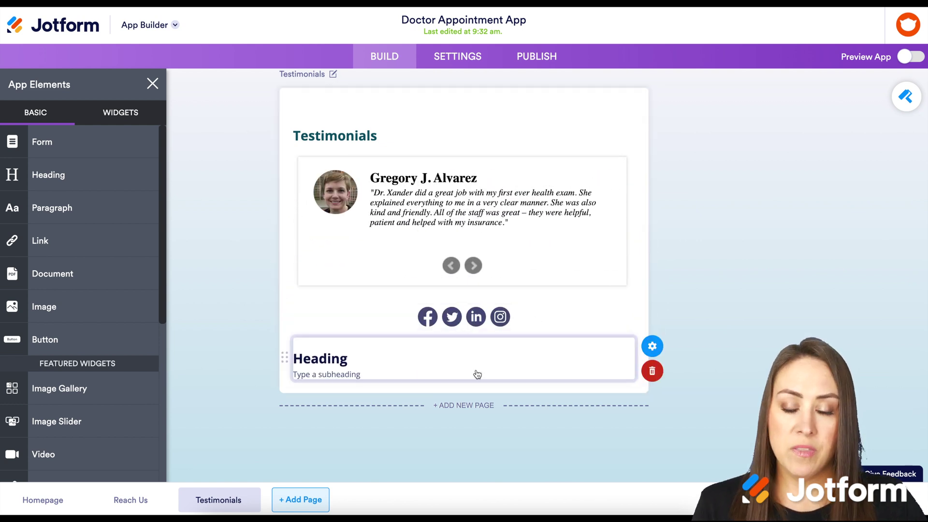
{"action": "left_click", "coordinate": [652, 345]}
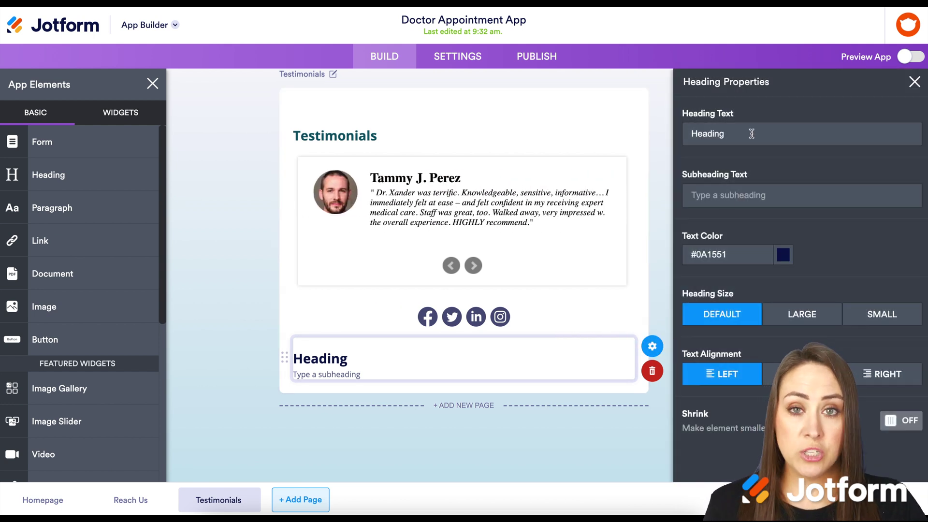
{"action": "left_click", "coordinate": [795, 316]}
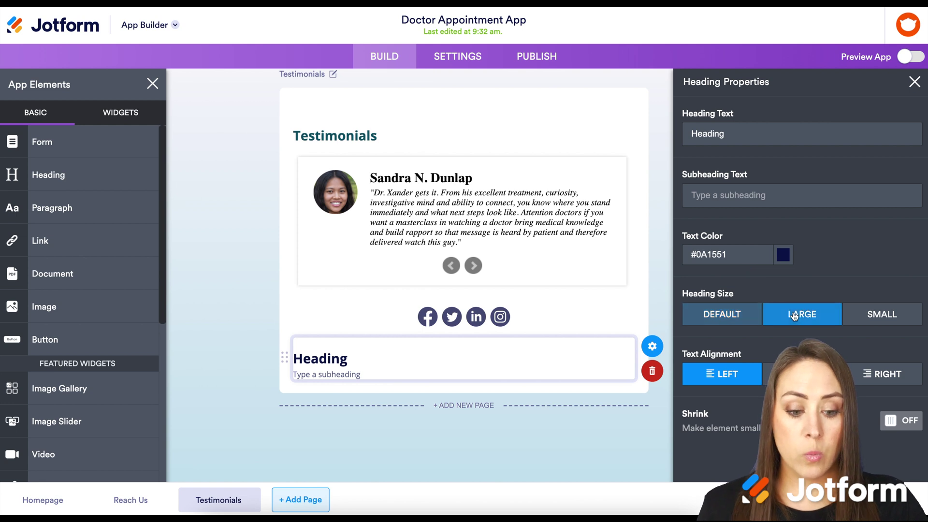
{"action": "left_click", "coordinate": [890, 315]}
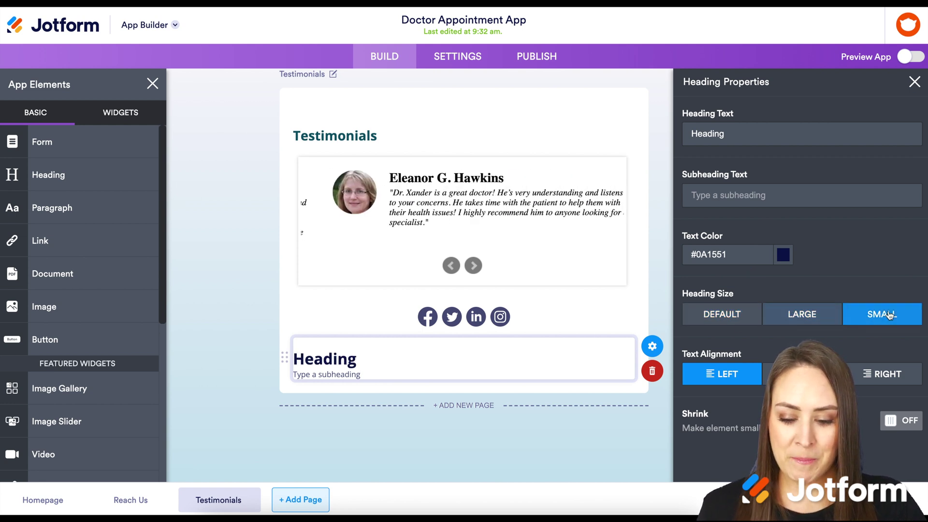
{"action": "left_click", "coordinate": [721, 315]}
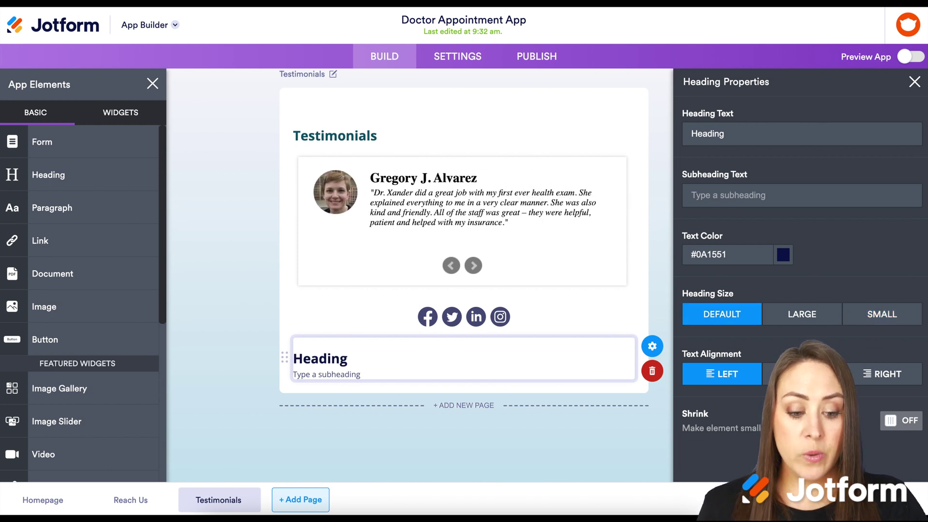
- Center the heading text, then delete the heading from the Testimonials page
{"action": "left_click", "coordinate": [802, 374]}
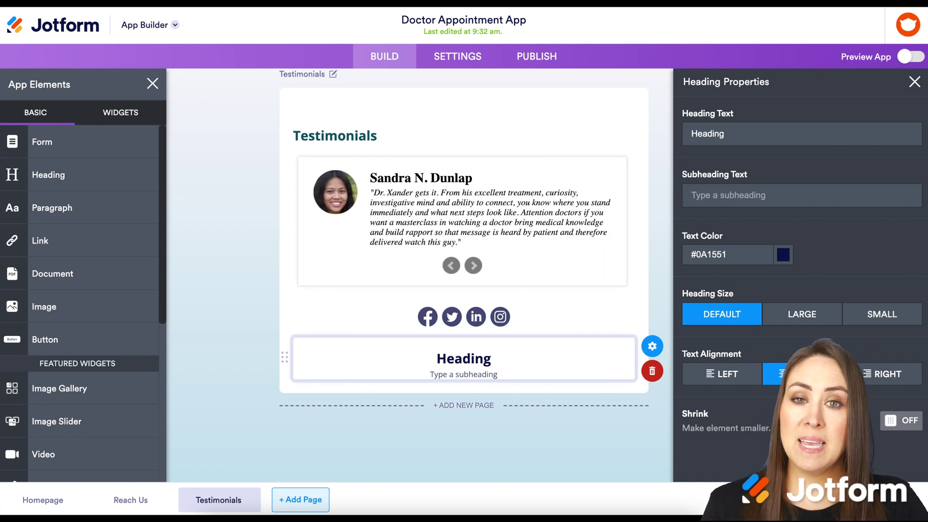
{"action": "left_click", "coordinate": [462, 183]}
{"action": "scroll", "coordinate": [462, 183], "scroll_direction": "up", "scroll_amount": 15}
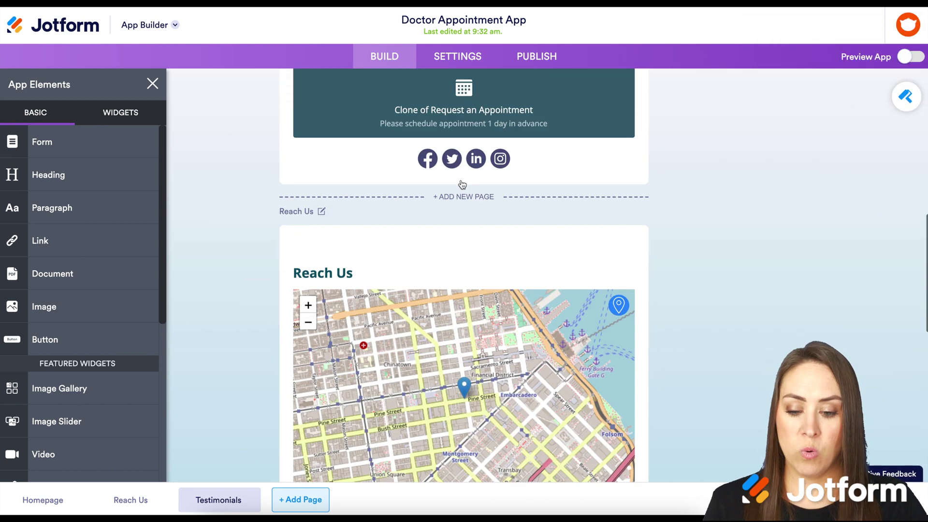
- Place a Heading on the Homepage below the Medical History and Consent Form buttons
{"action": "scroll", "coordinate": [462, 184], "scroll_direction": "up", "scroll_amount": 10}
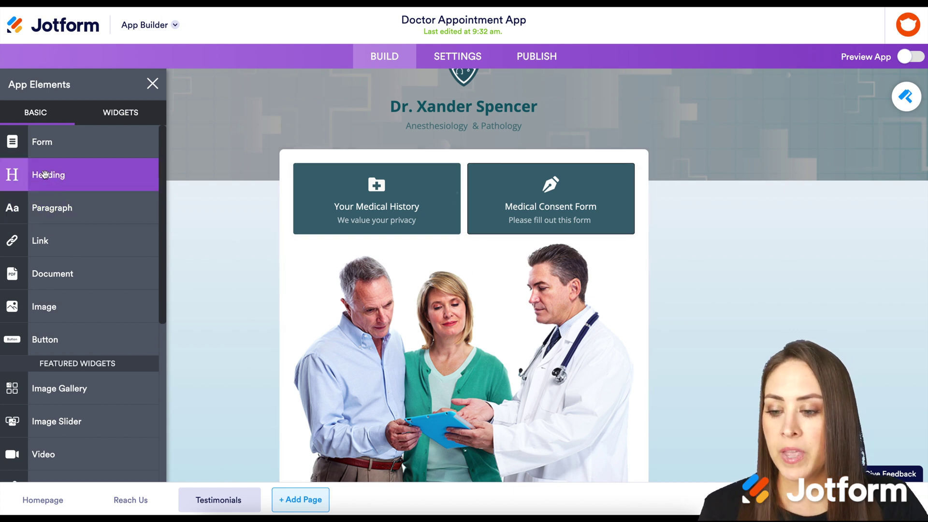
{"action": "left_click_drag", "start_coordinate": [45, 175], "coordinate": [443, 269]}
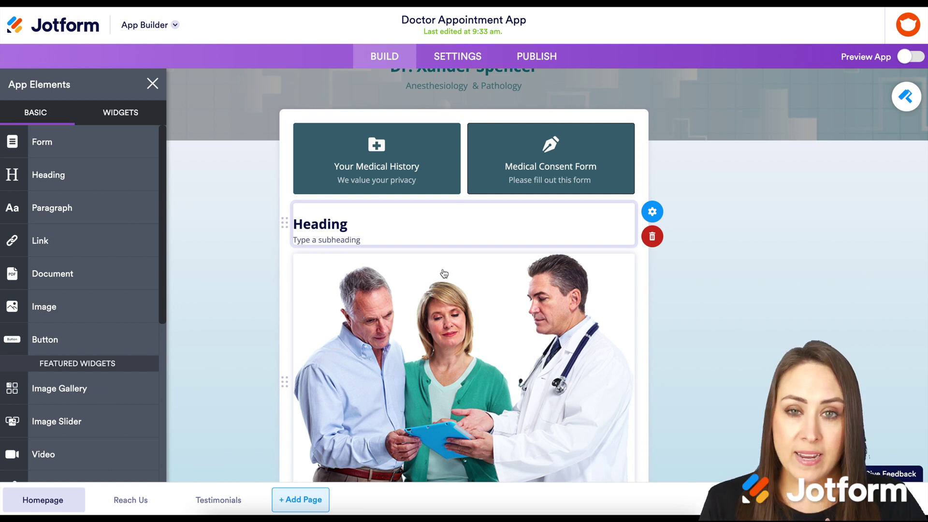
{"action": "left_click", "coordinate": [907, 98]}
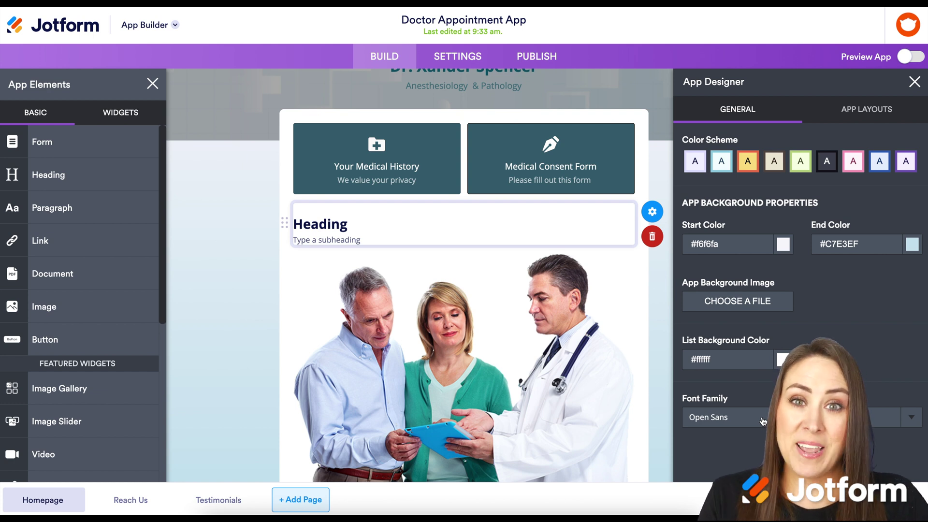
- Apply a different layout from the App Designer's App Layouts list
{"action": "left_click", "coordinate": [860, 116]}
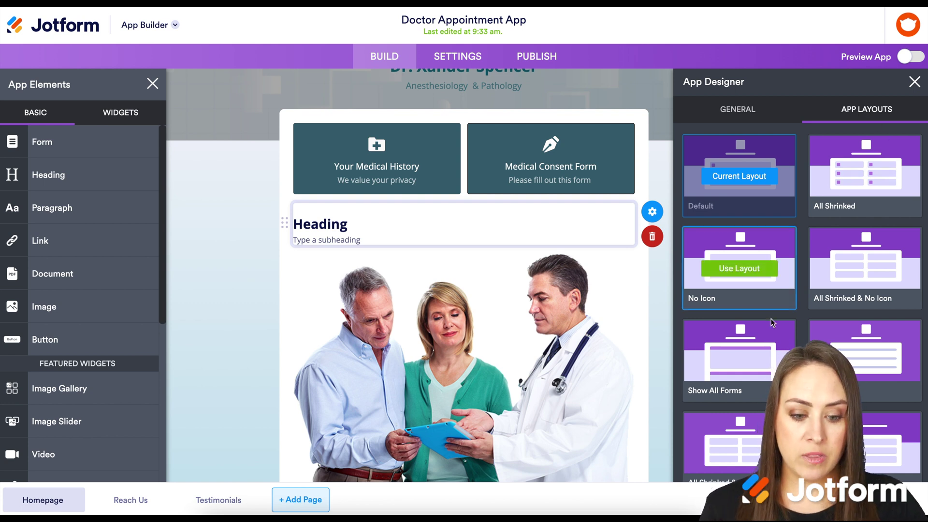
{"action": "scroll", "coordinate": [861, 227], "scroll_direction": "down", "scroll_amount": 3}
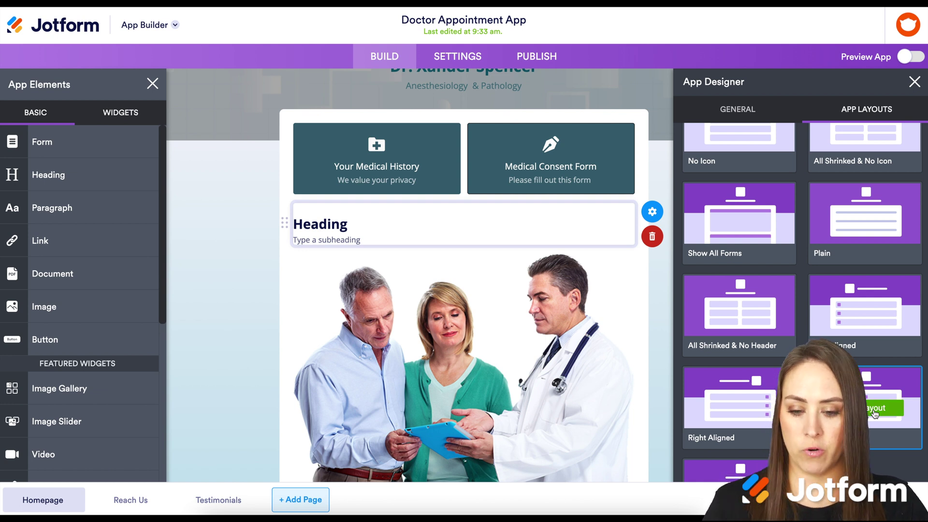
{"action": "left_click", "coordinate": [875, 410]}
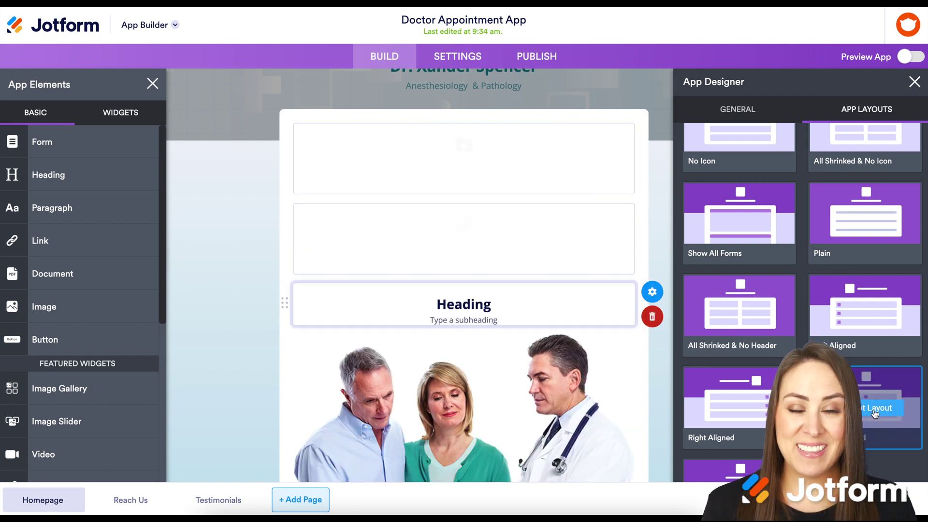
{"action": "mouse_move", "coordinate": [747, 298]}
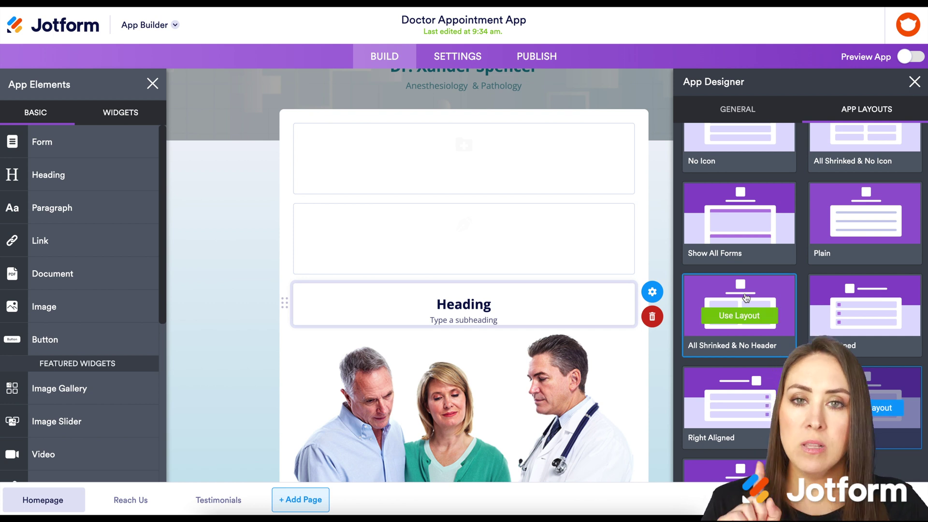
{"action": "left_click", "coordinate": [467, 65]}
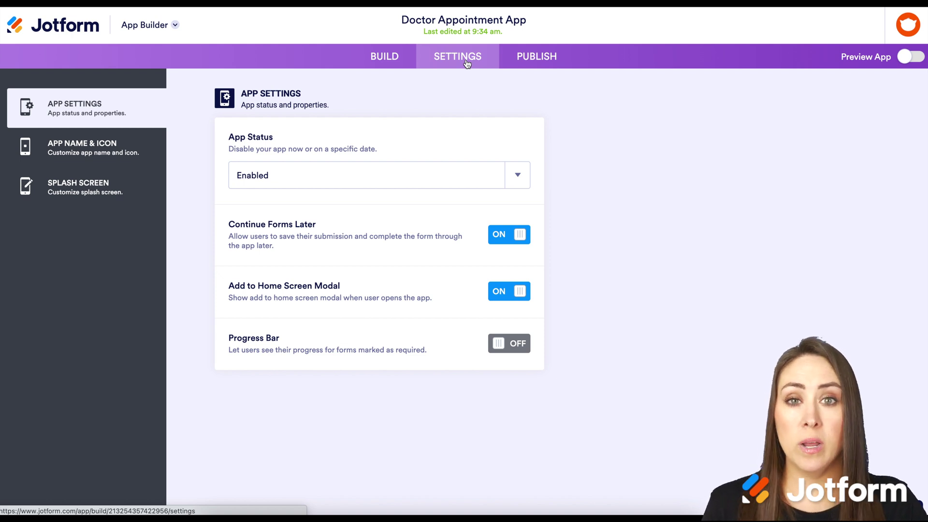
- Leave App Status set to Enabled, then go to the App Name & Icon settings
{"action": "left_click", "coordinate": [408, 178]}
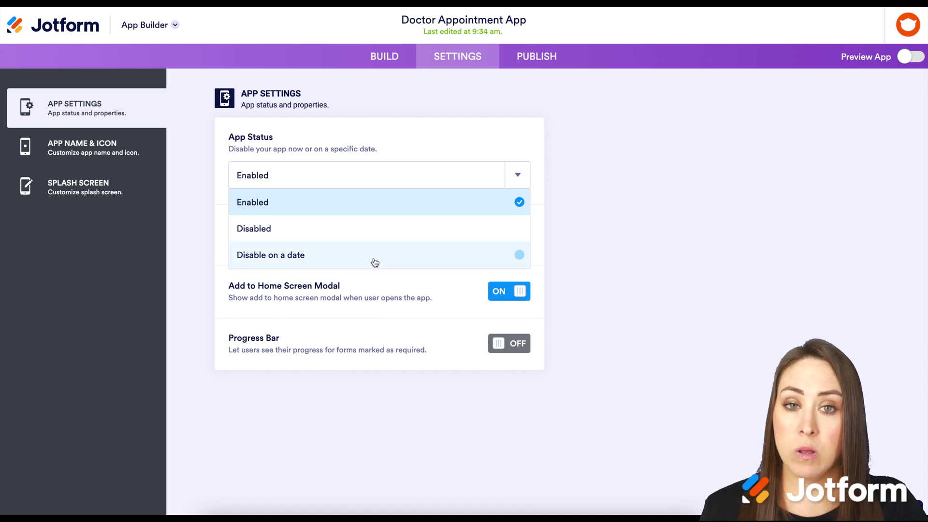
{"action": "left_click", "coordinate": [448, 143]}
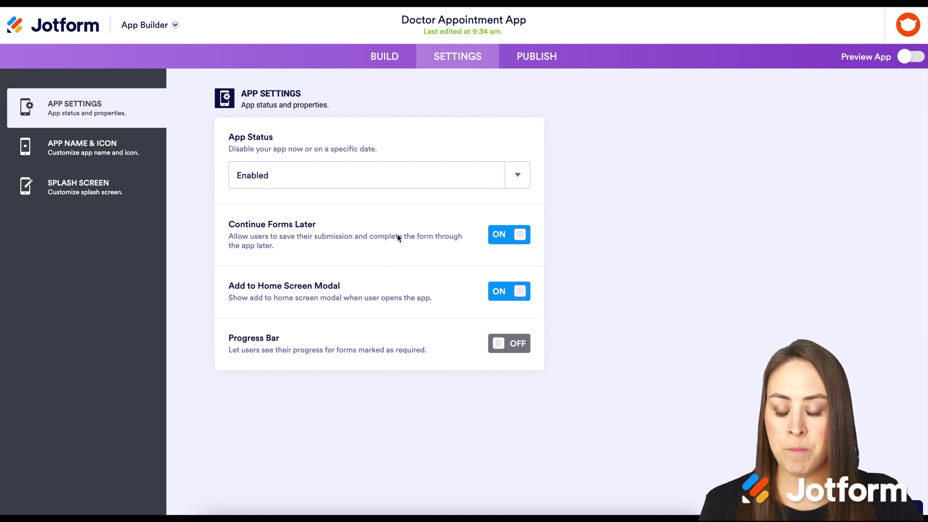
{"action": "left_click", "coordinate": [88, 151]}
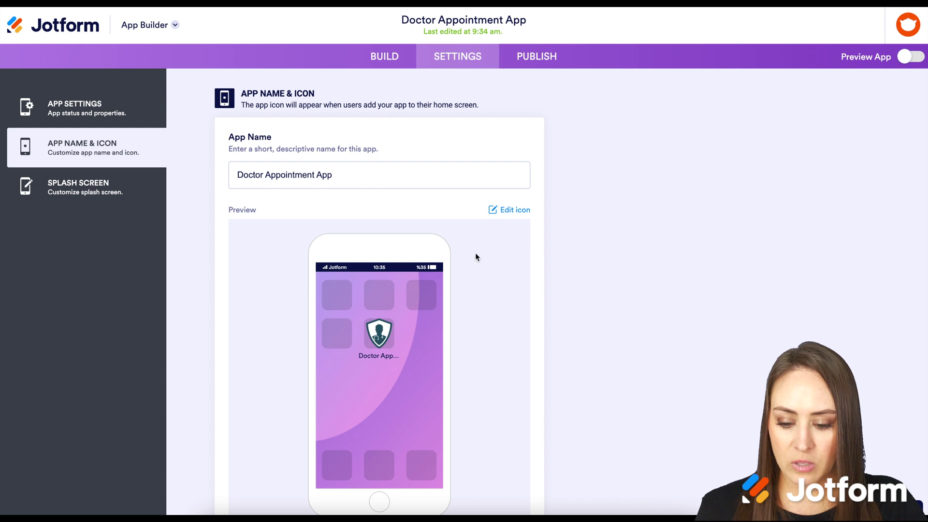
- Show the app icon's built-in icon library, colour #0A596C, and browse another icon category
{"action": "left_click", "coordinate": [513, 213]}
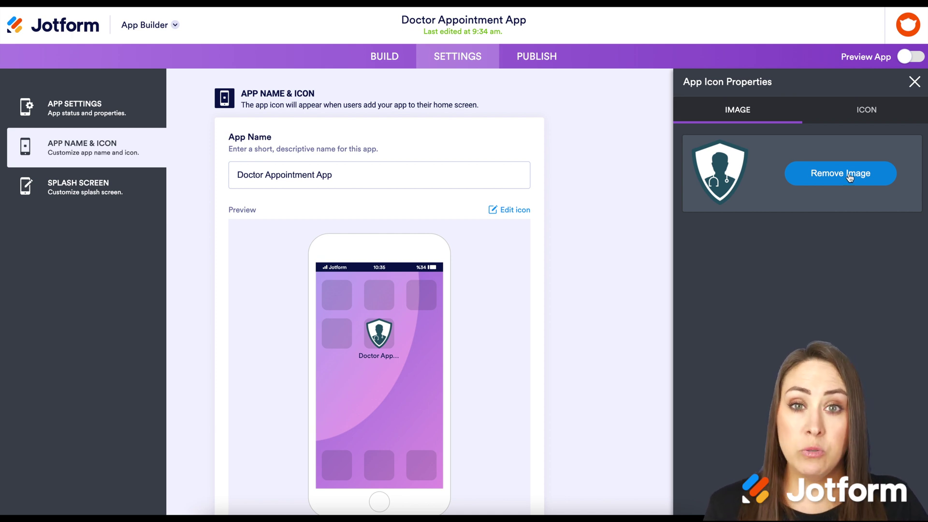
{"action": "left_click", "coordinate": [866, 116]}
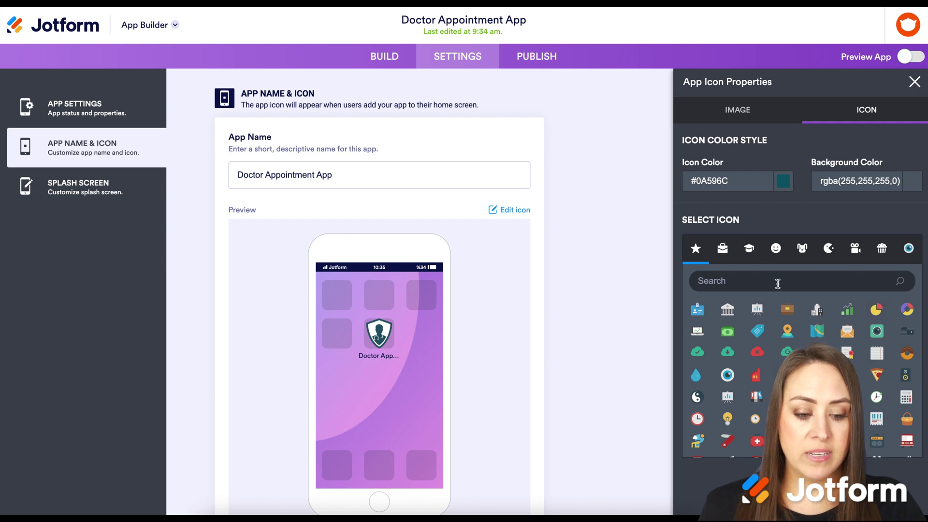
{"action": "left_click", "coordinate": [908, 250]}
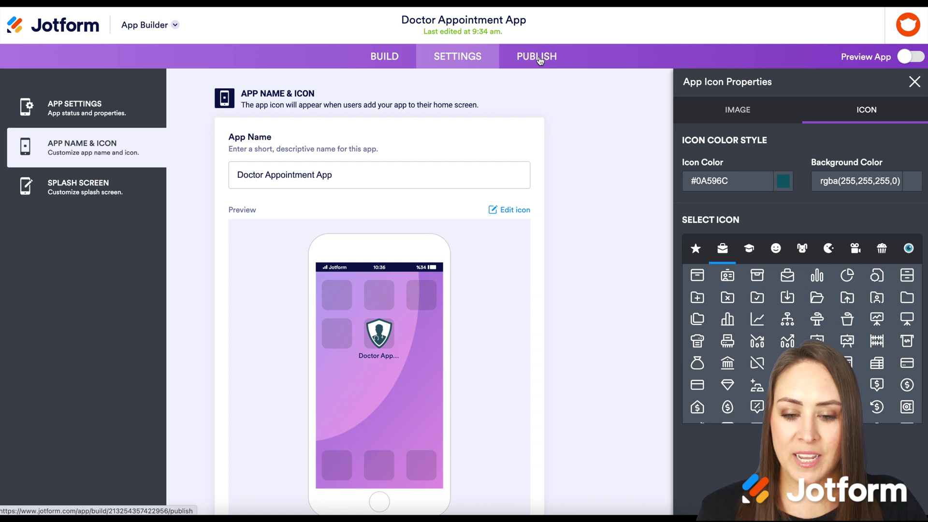
{"action": "left_click", "coordinate": [539, 58]}
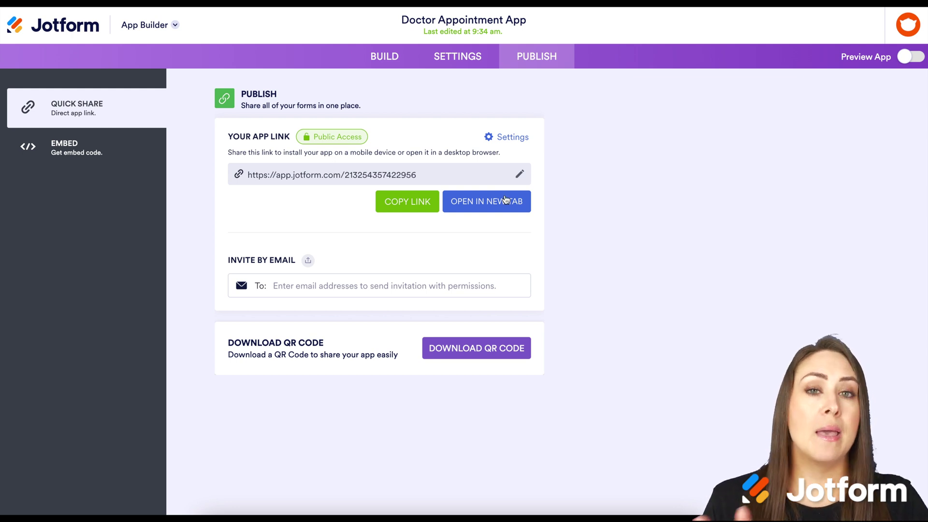
- Launch the published Doctor Appointment App from its app link in a new browser tab
{"action": "left_click", "coordinate": [487, 211]}
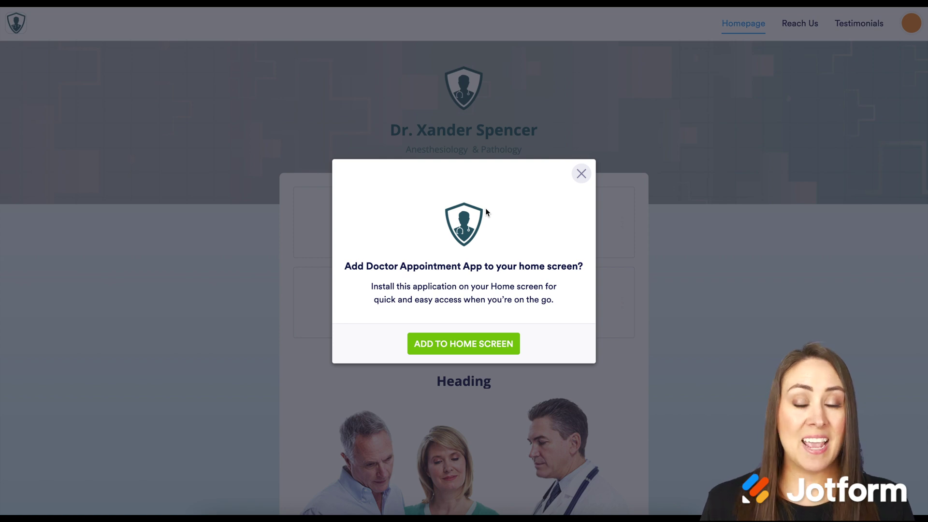
- Dismiss the Add to Home Screen prompt and view the live Reach Us and Testimonials pages
{"action": "left_click", "coordinate": [582, 175]}
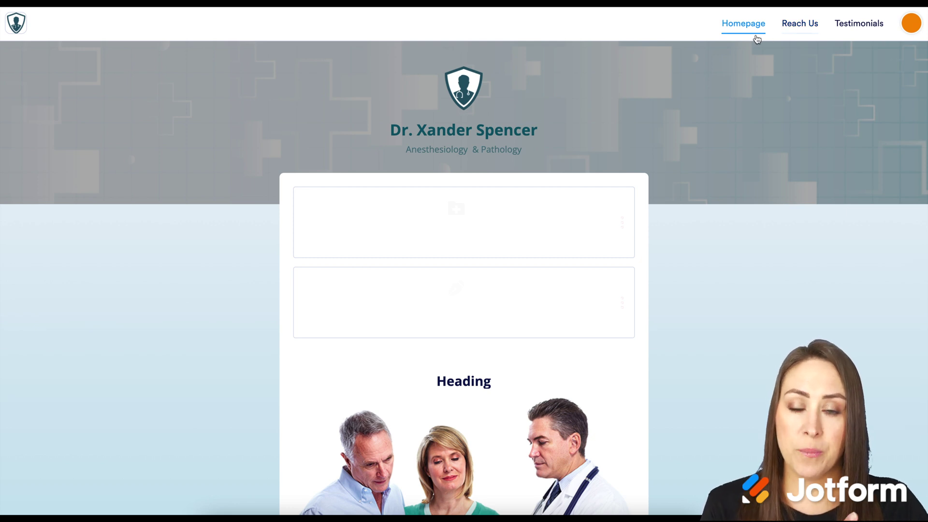
{"action": "left_click", "coordinate": [801, 32]}
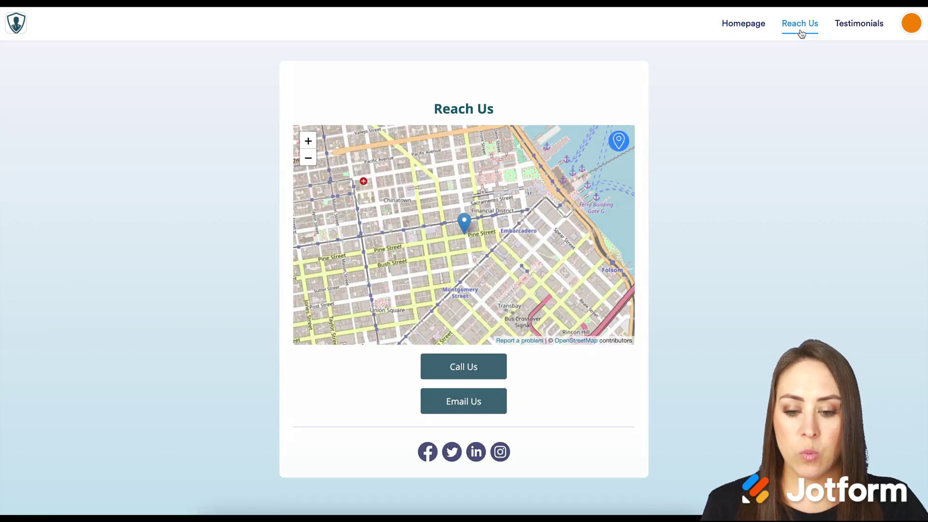
{"action": "left_click", "coordinate": [859, 28]}
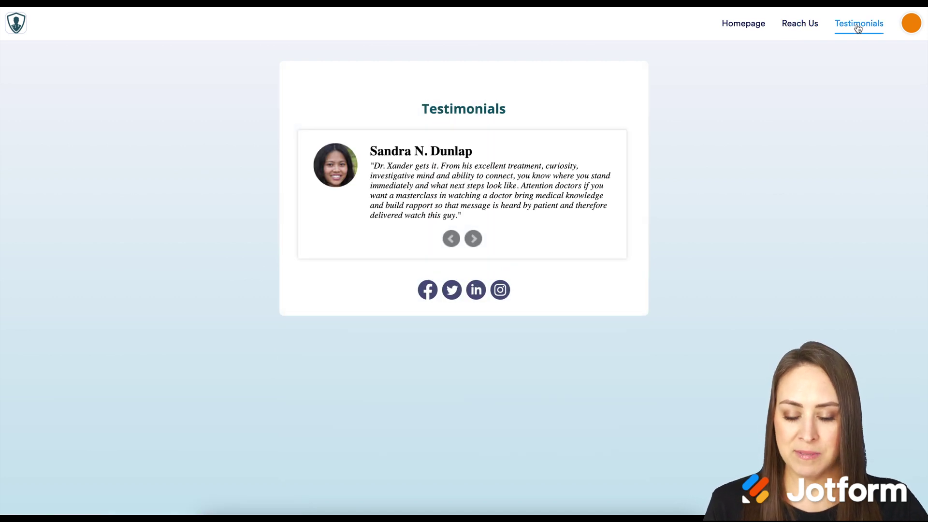